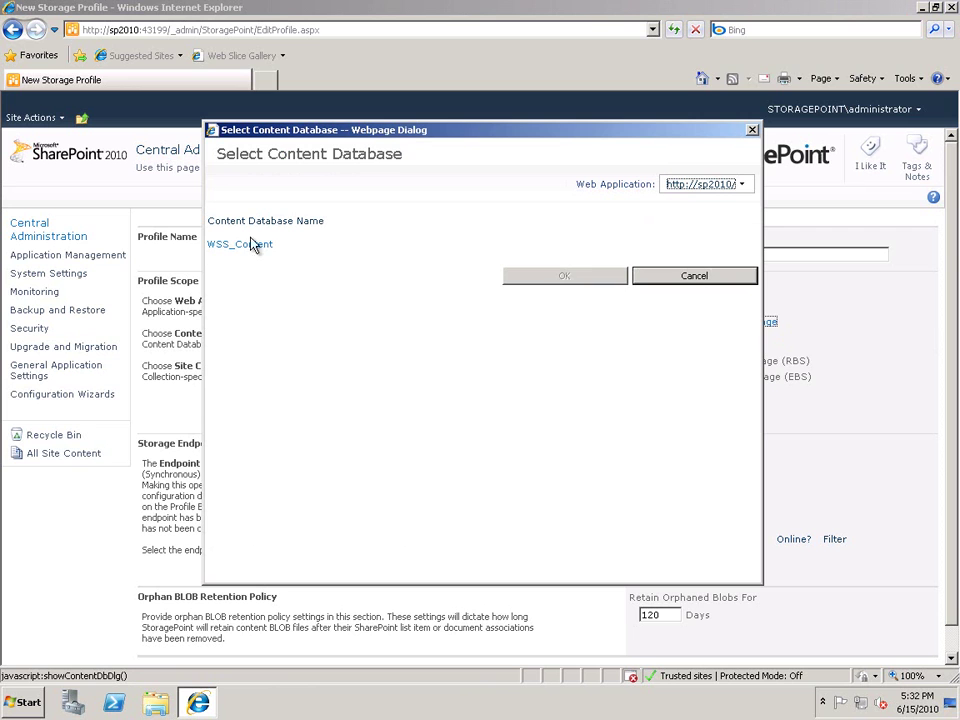
Confirm WSS_Content as the profile's content database and set Endpoint Selection Mode to Asynchronous
click(567, 277)
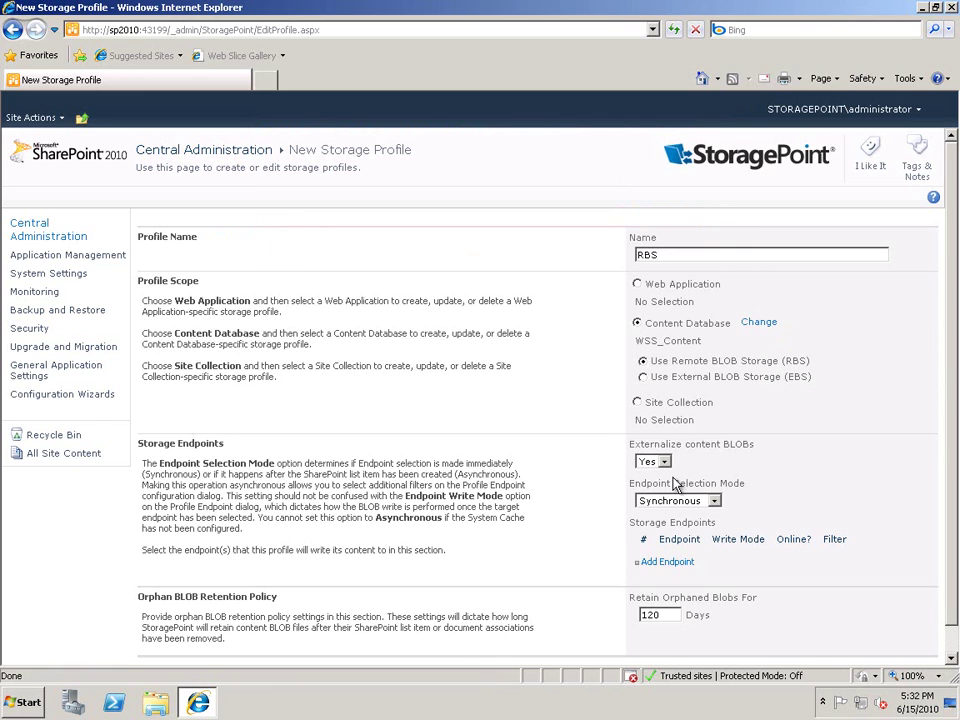
click(712, 500)
click(702, 524)
Start a new profile endpoint on NAS (FileSystem) that uses the SharePoint folder and filename in the BLOB store
click(678, 563)
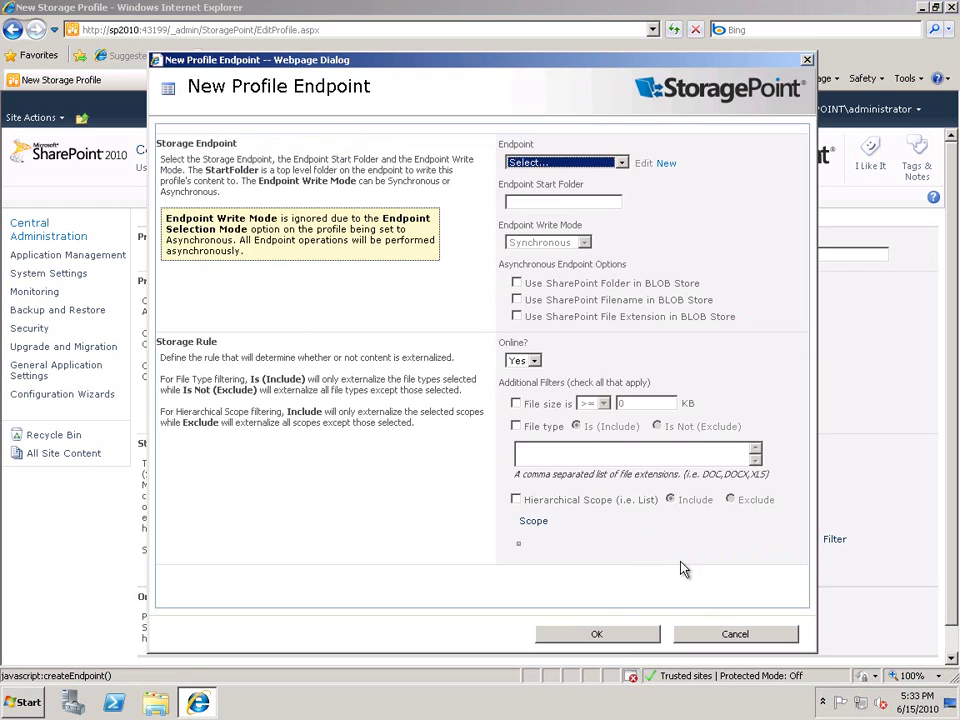
click(621, 163)
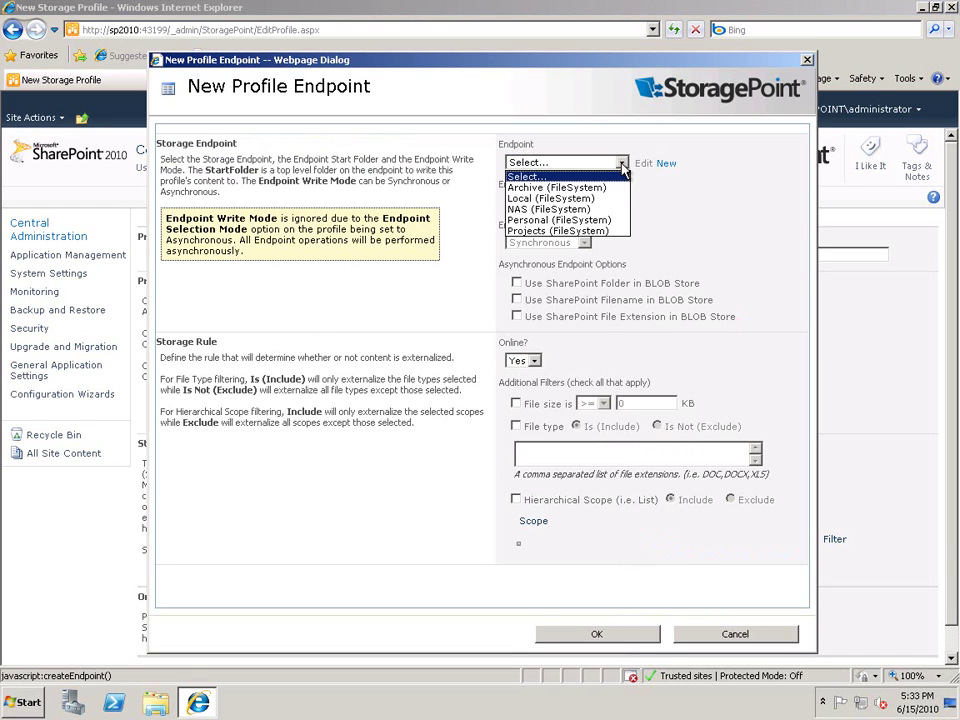
click(581, 213)
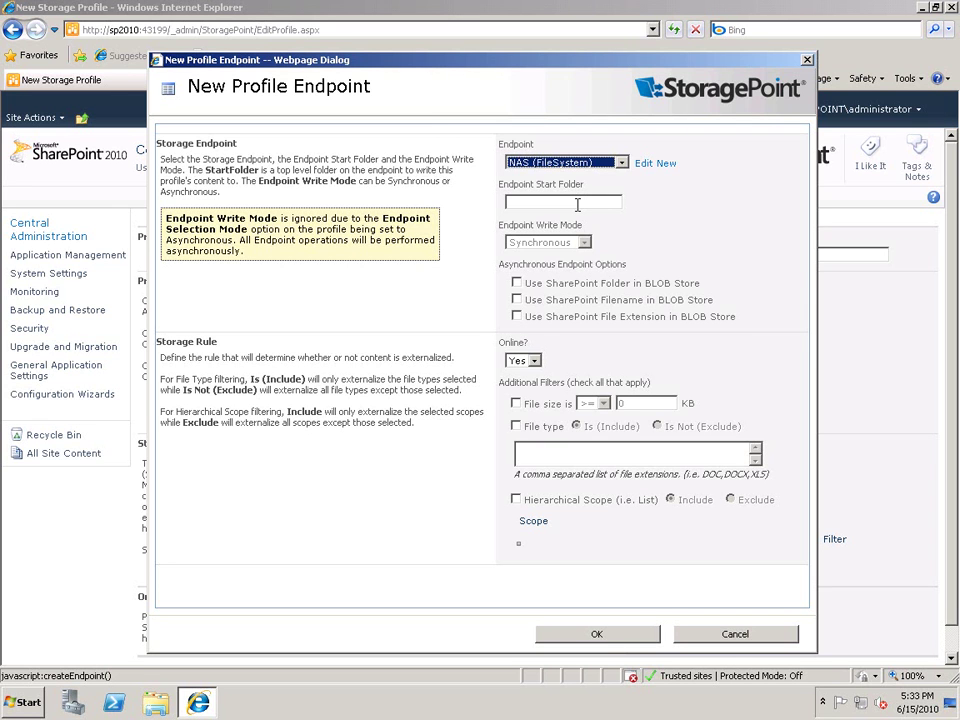
click(516, 283)
click(516, 299)
click(517, 316)
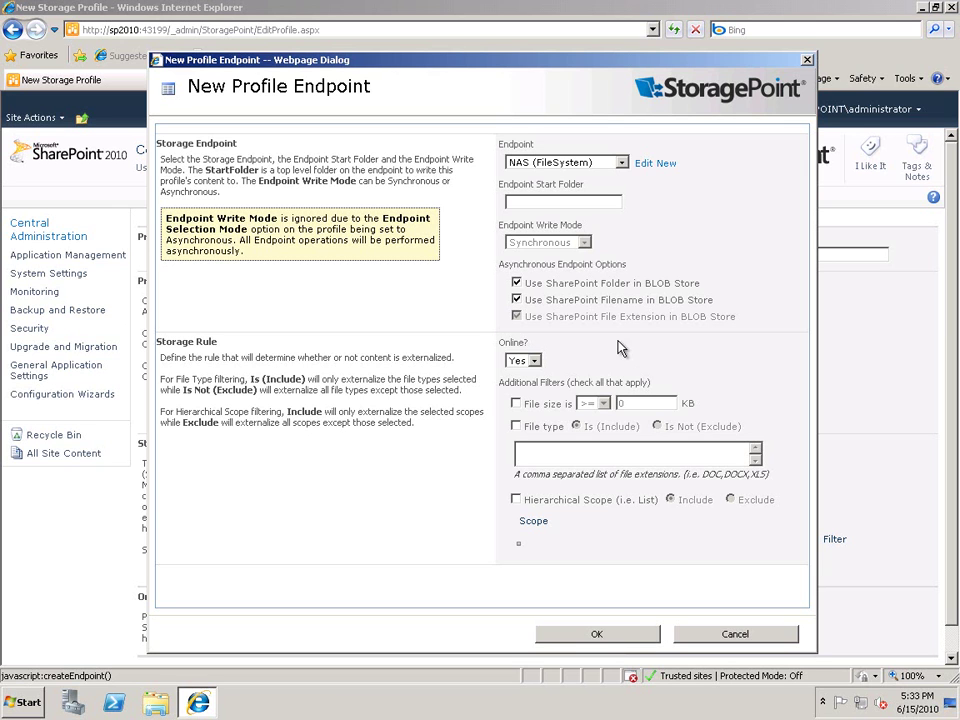
Restrict the NAS endpoint to an included hierarchical scope for the Finance site collection and add it to the profile
click(517, 500)
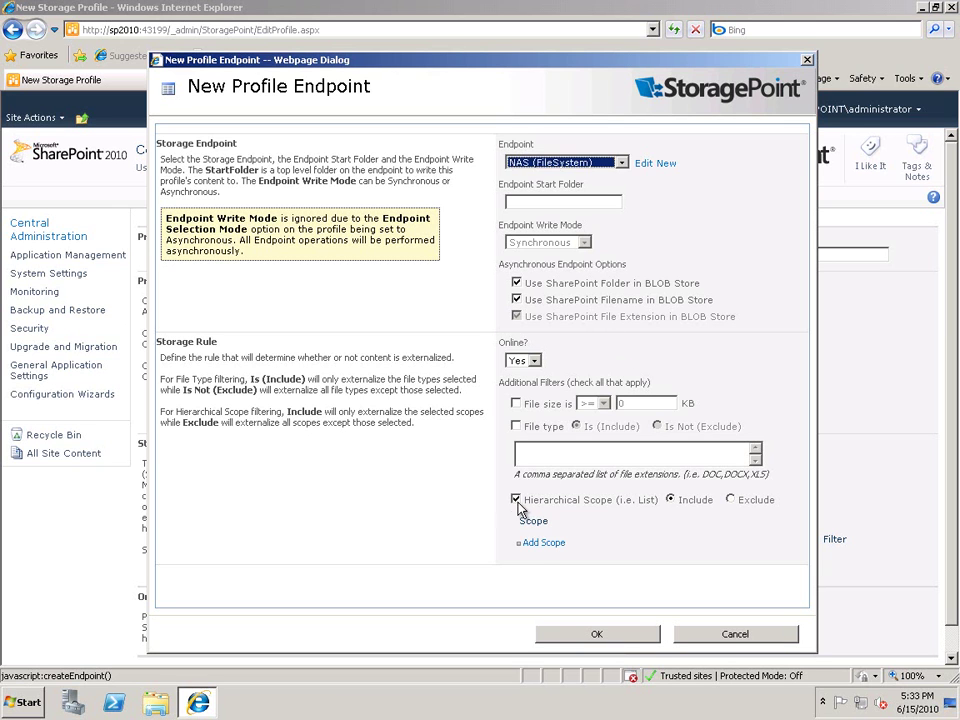
click(545, 543)
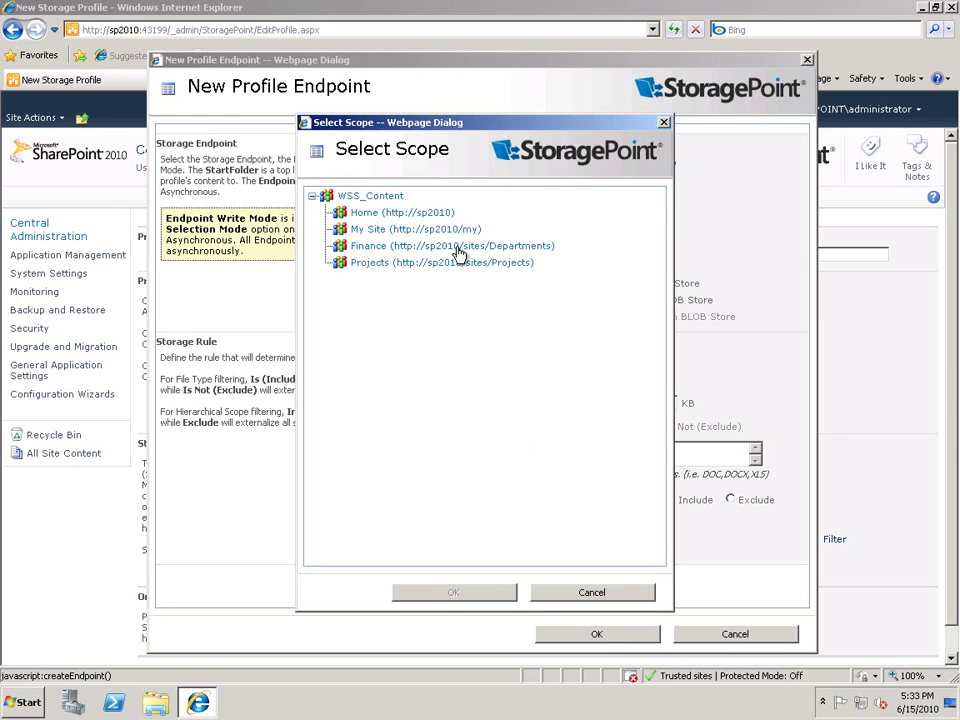
click(437, 248)
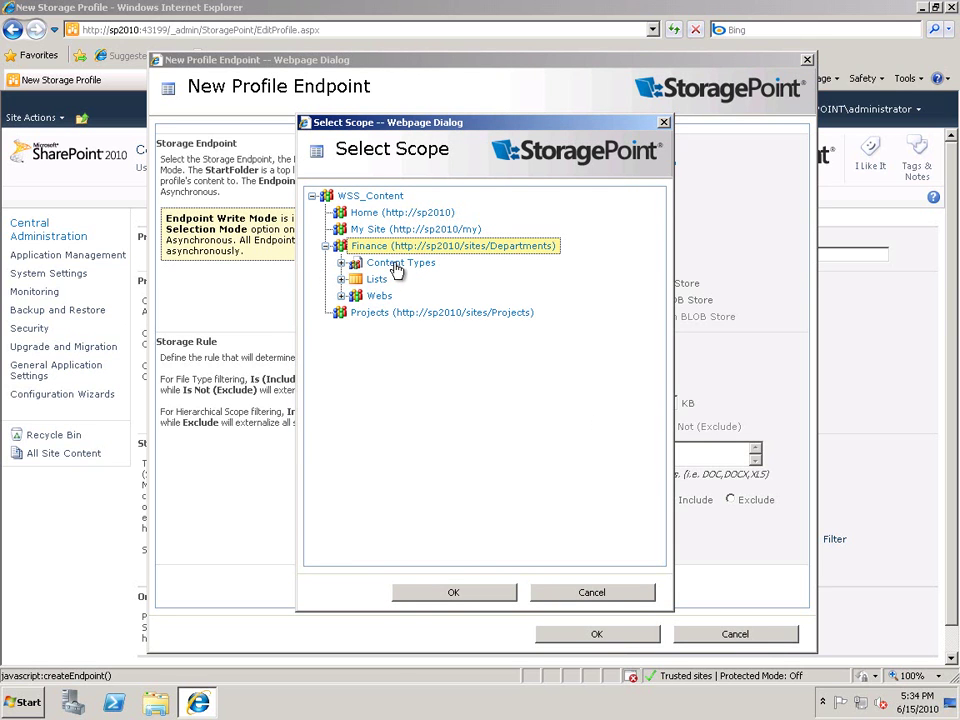
click(461, 598)
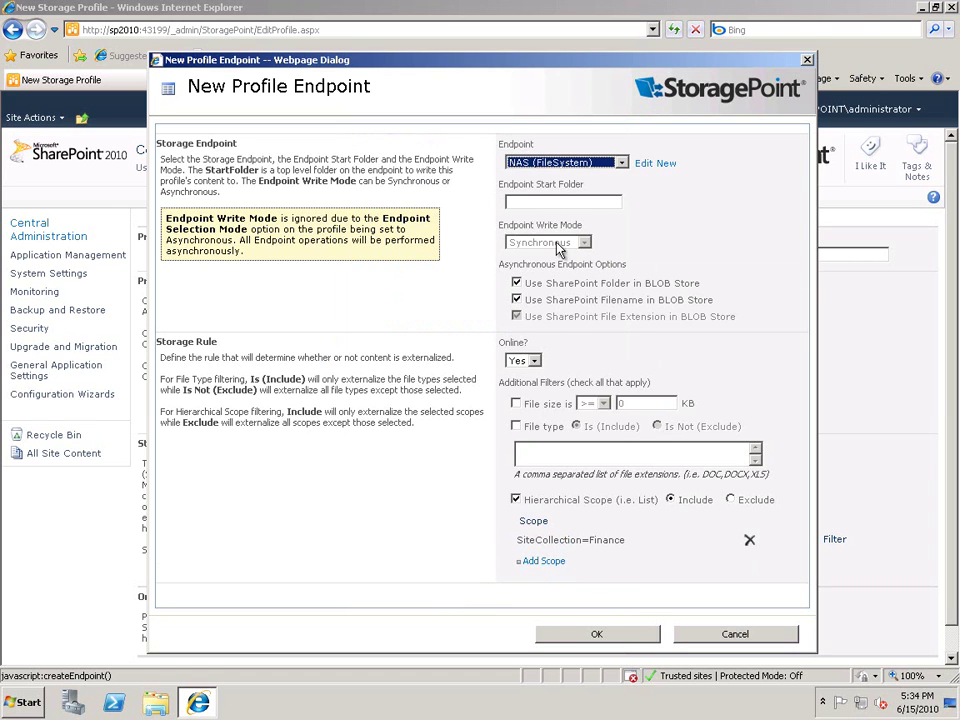
click(604, 636)
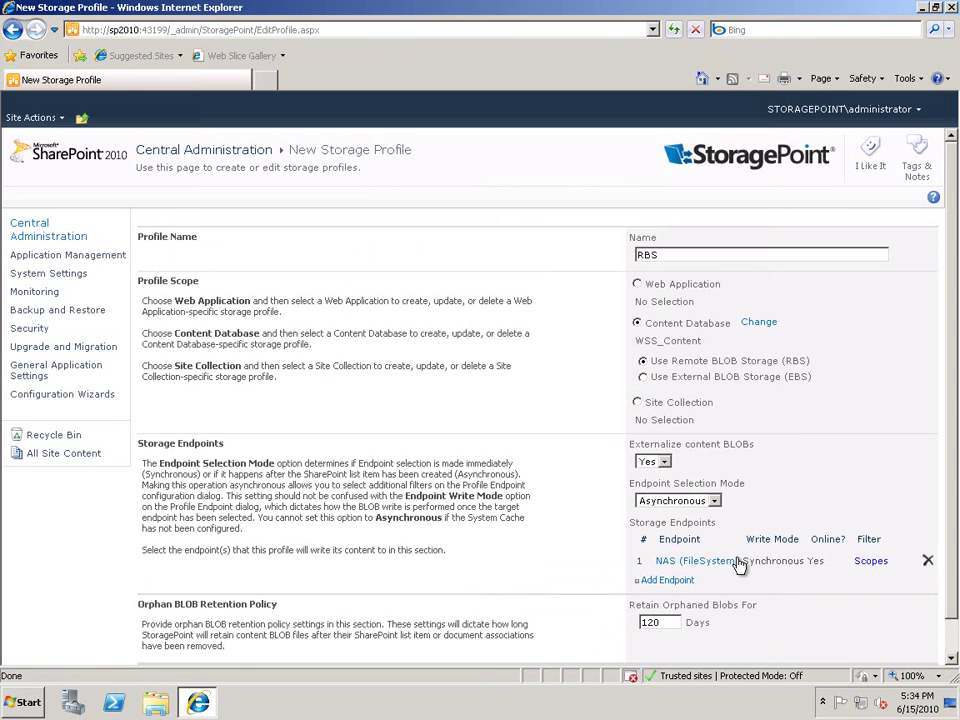
Add a second profile endpoint on Archive (FileSystem) with an included hierarchical scope for the My Site site collection
click(678, 585)
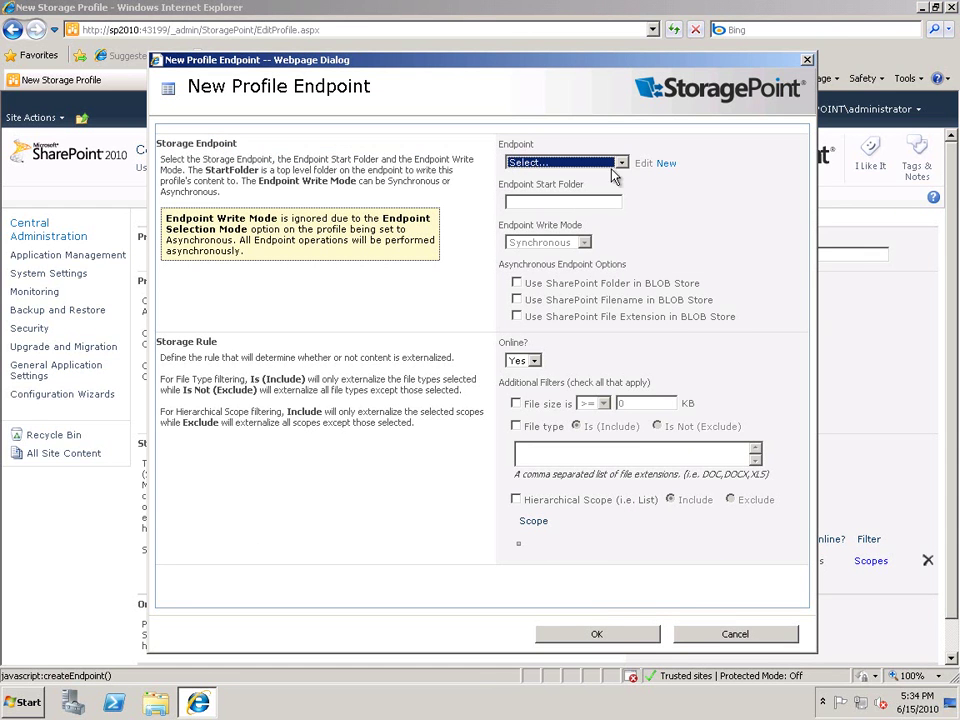
click(621, 163)
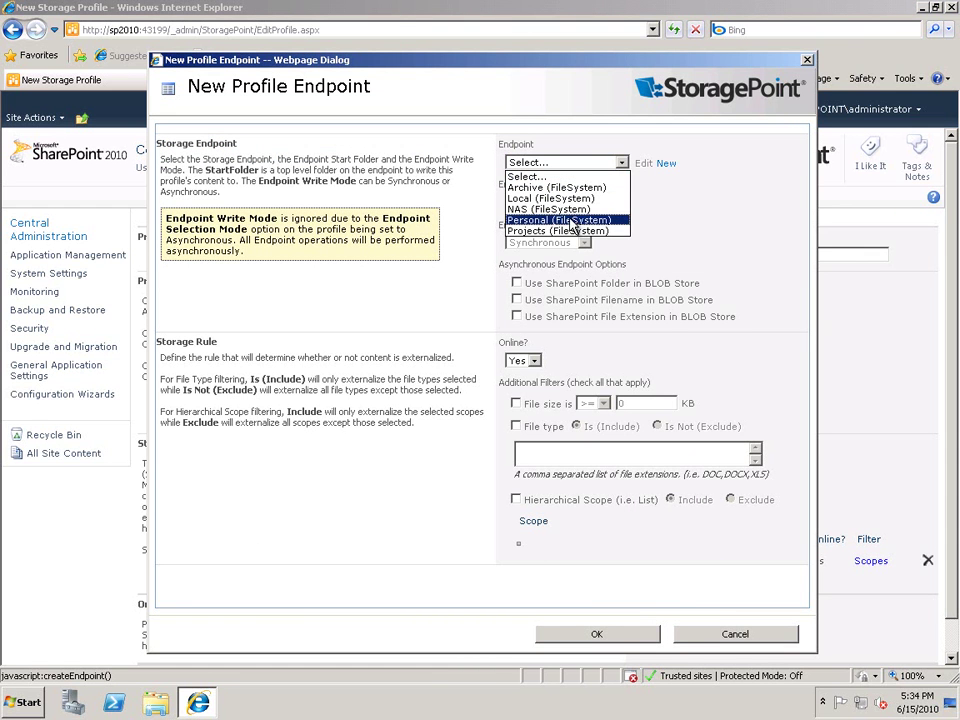
click(556, 187)
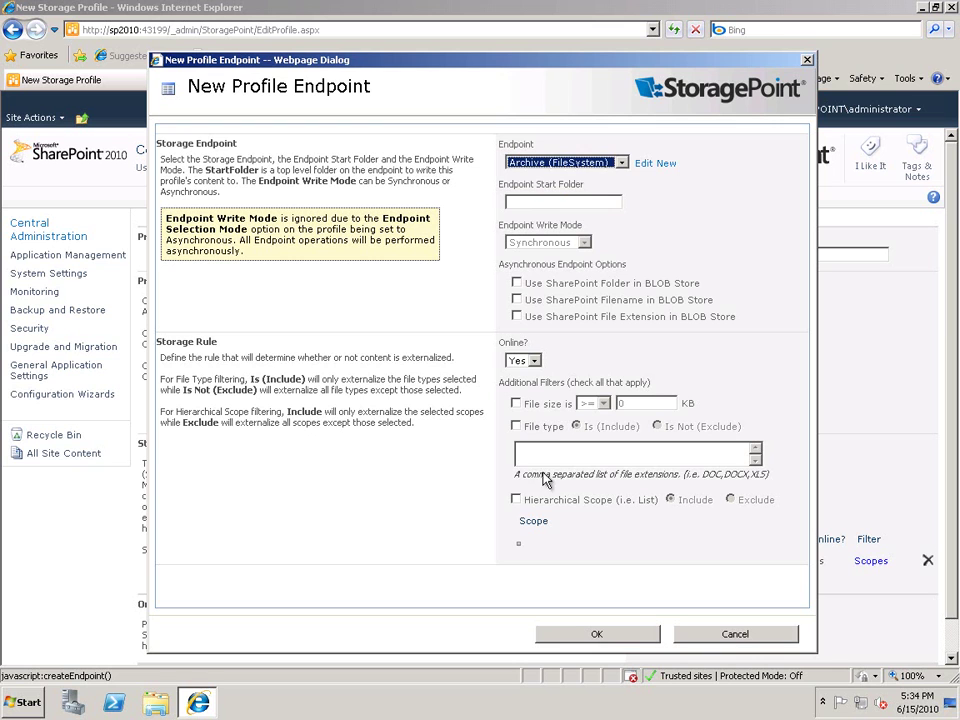
click(517, 500)
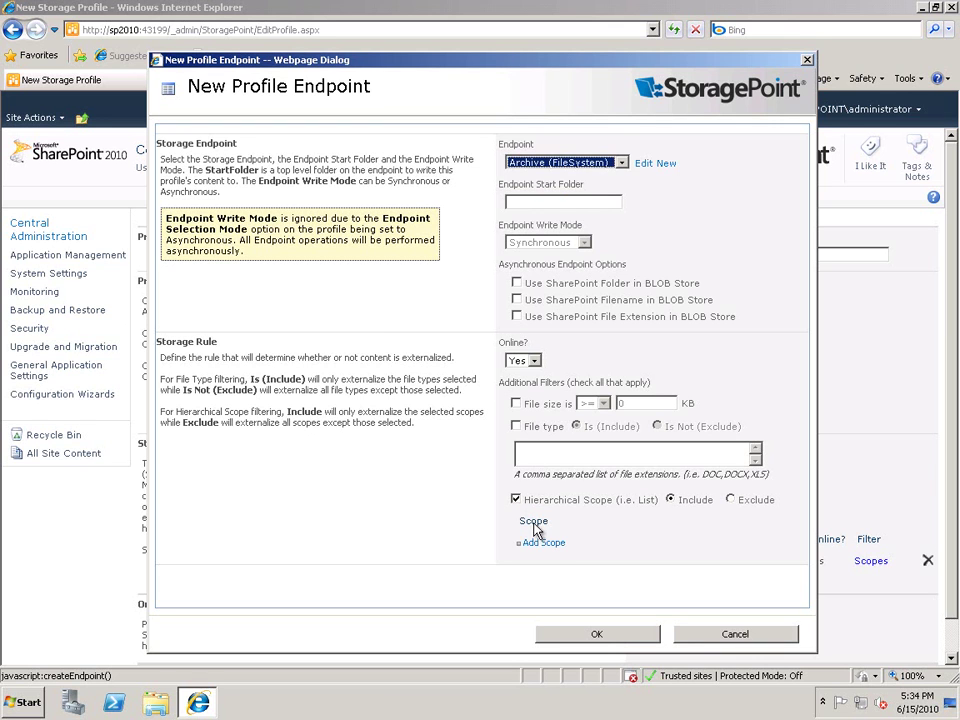
click(540, 540)
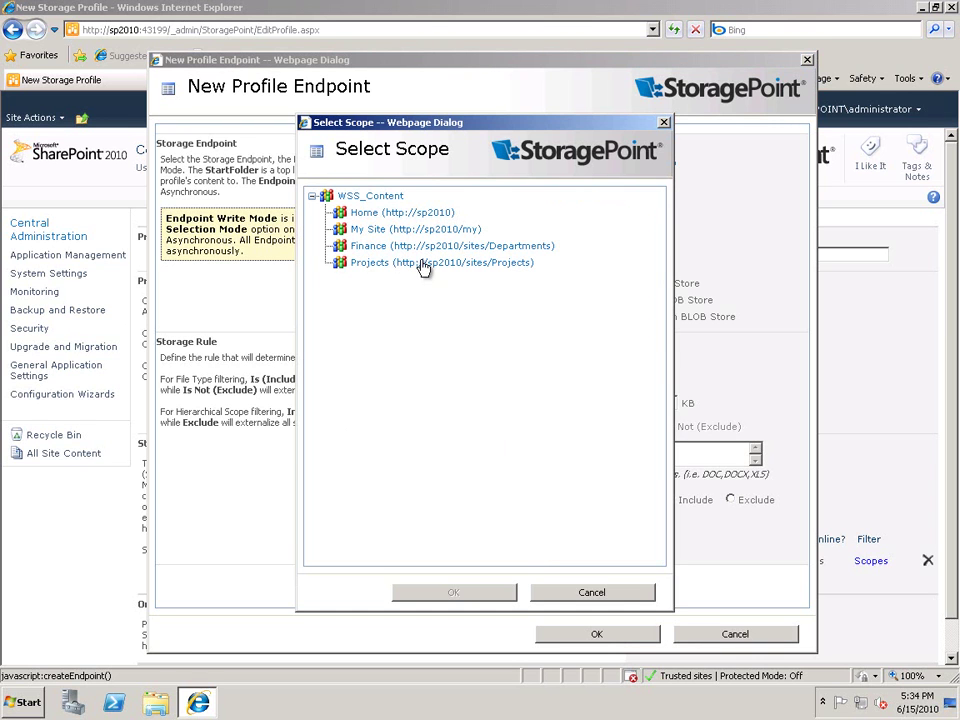
click(385, 231)
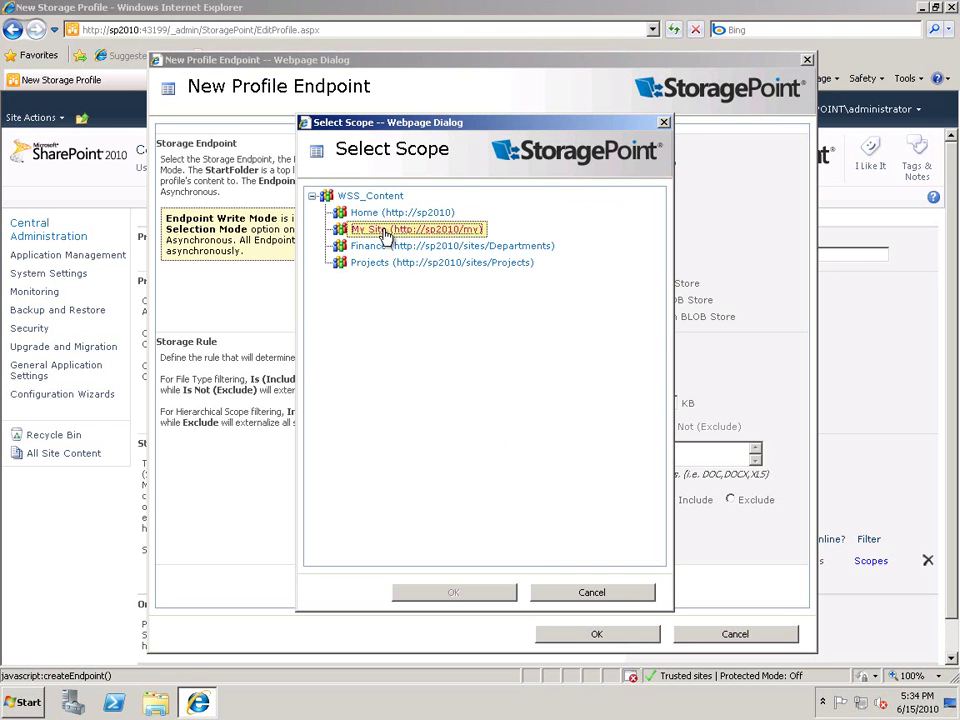
click(480, 594)
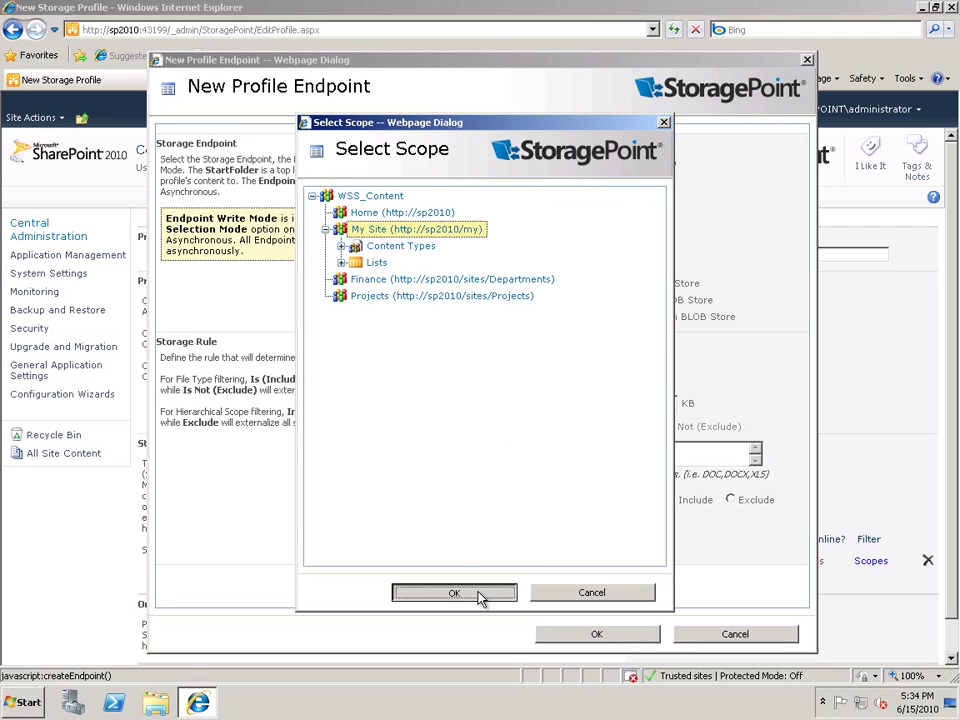
click(606, 638)
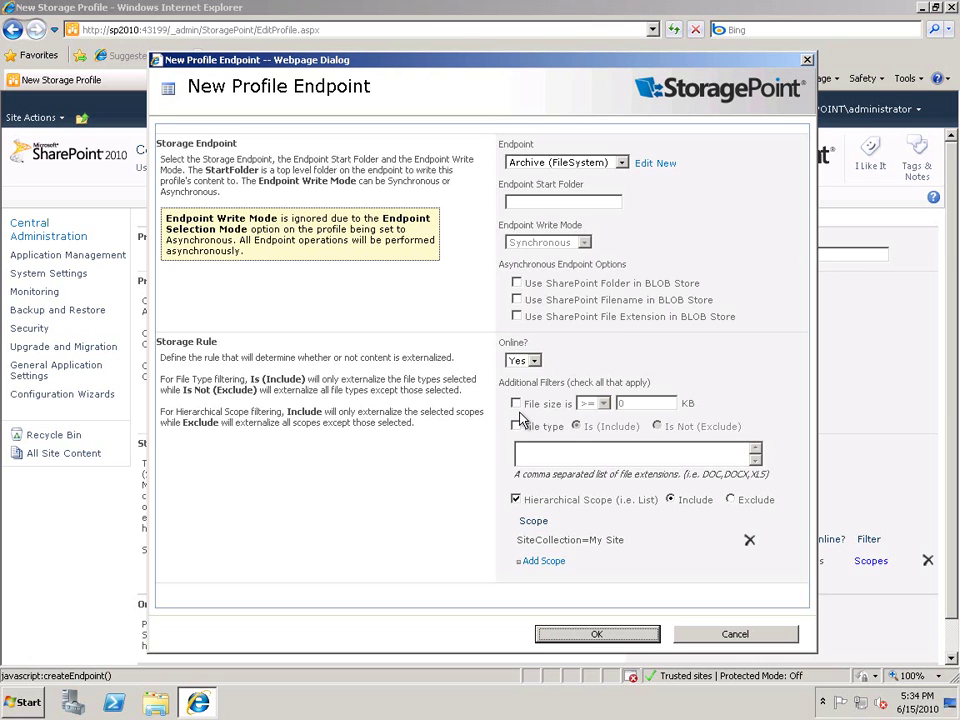
click(596, 636)
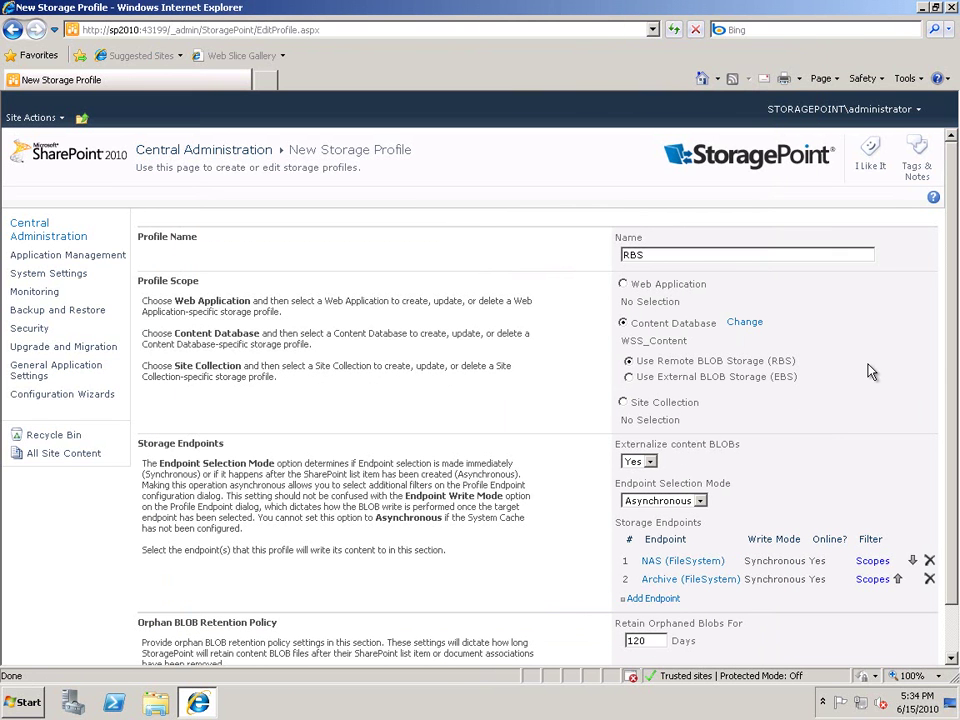
scroll(862, 400, down, 1)
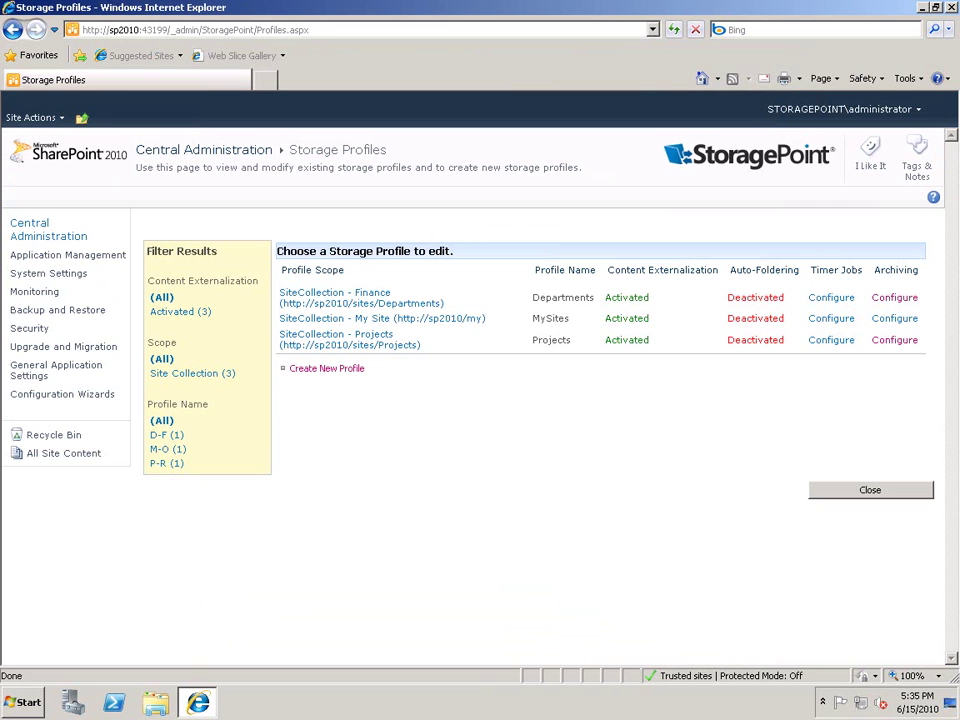
Create a new storage profile named EBS
click(321, 370)
click(683, 256)
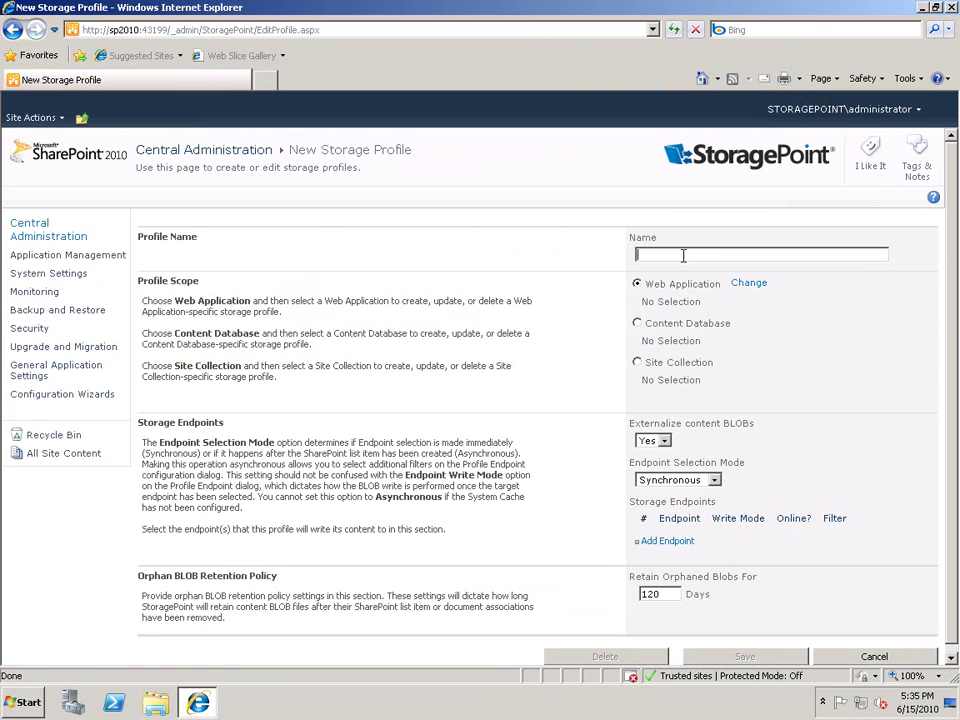
text(EBS)
Set the profile scope to Site Collection and try to assign the /my site collection
click(637, 363)
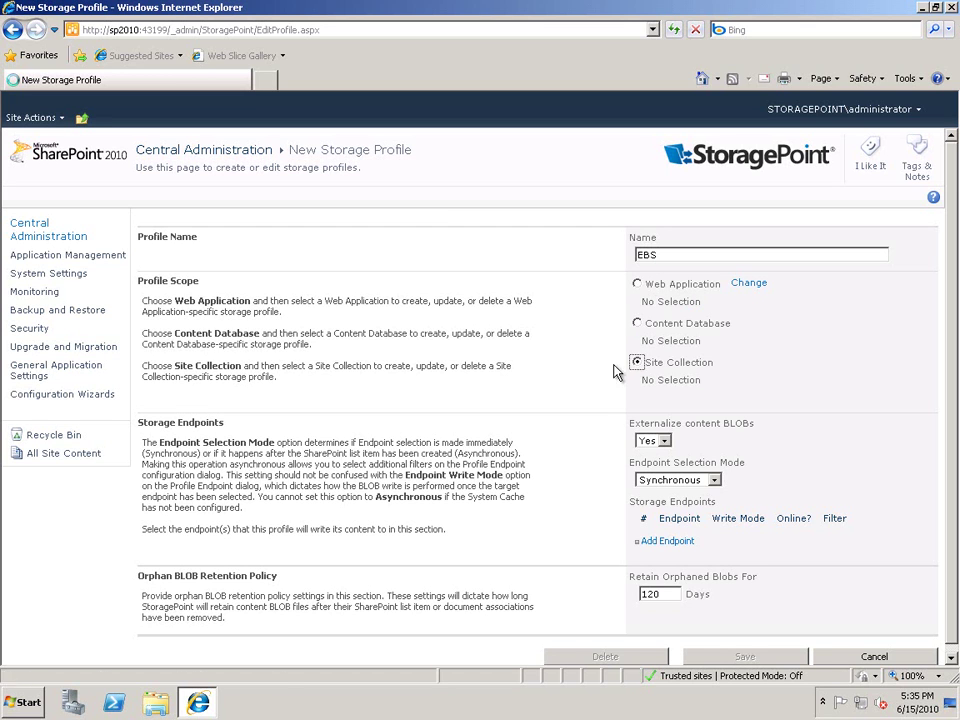
click(742, 363)
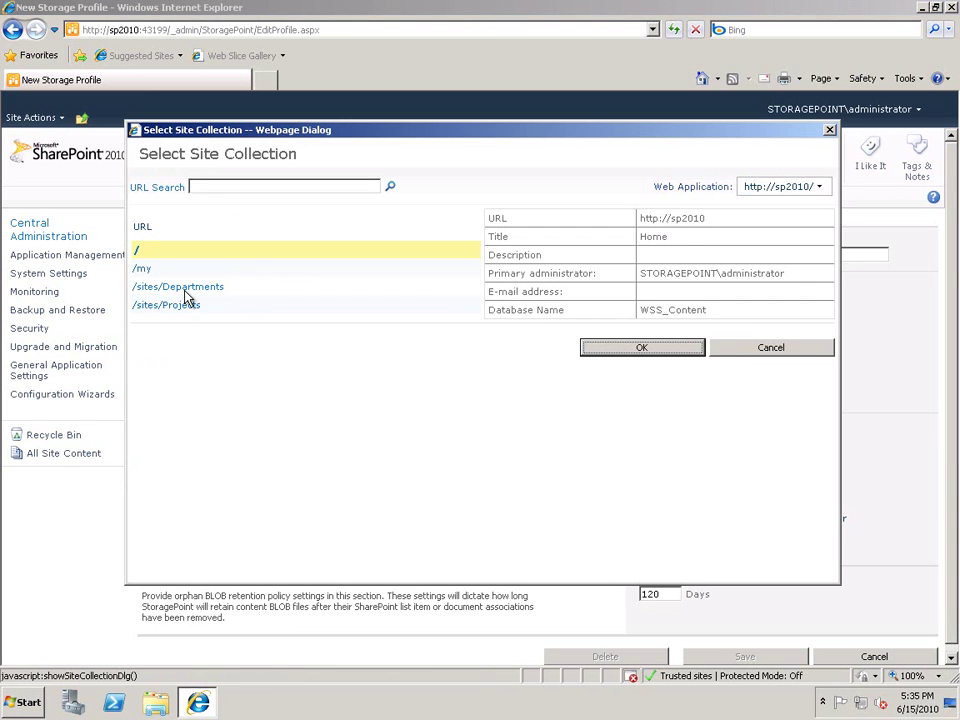
click(144, 268)
click(657, 357)
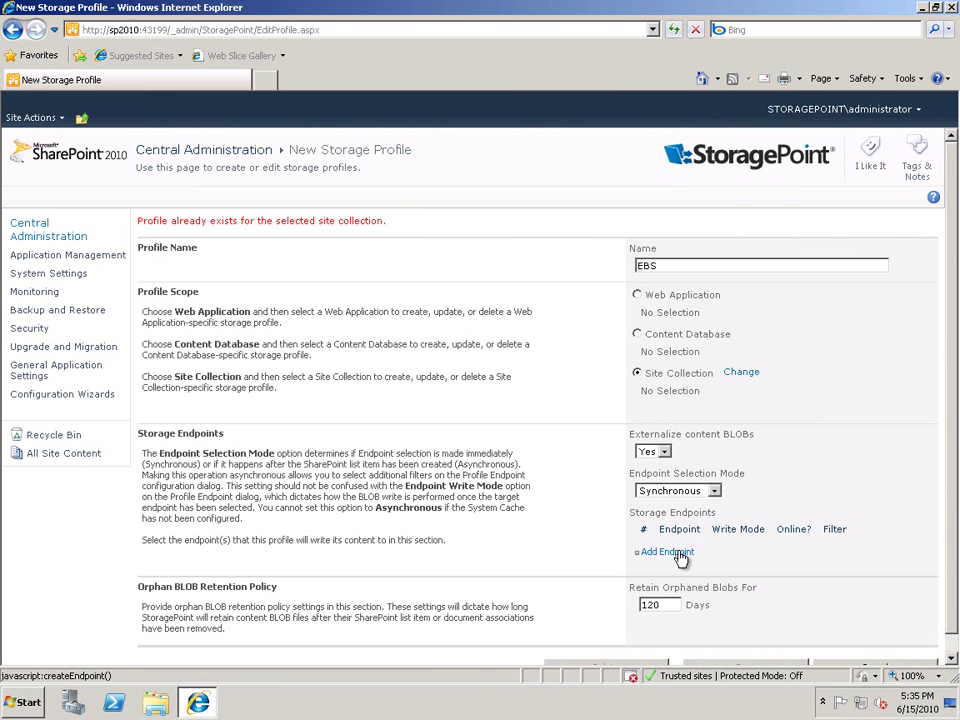
Set Endpoint Selection Mode to Asynchronous and add the Archive (FileSystem) endpoint using the SharePoint folder and filename in the BLOB store
click(714, 490)
click(672, 516)
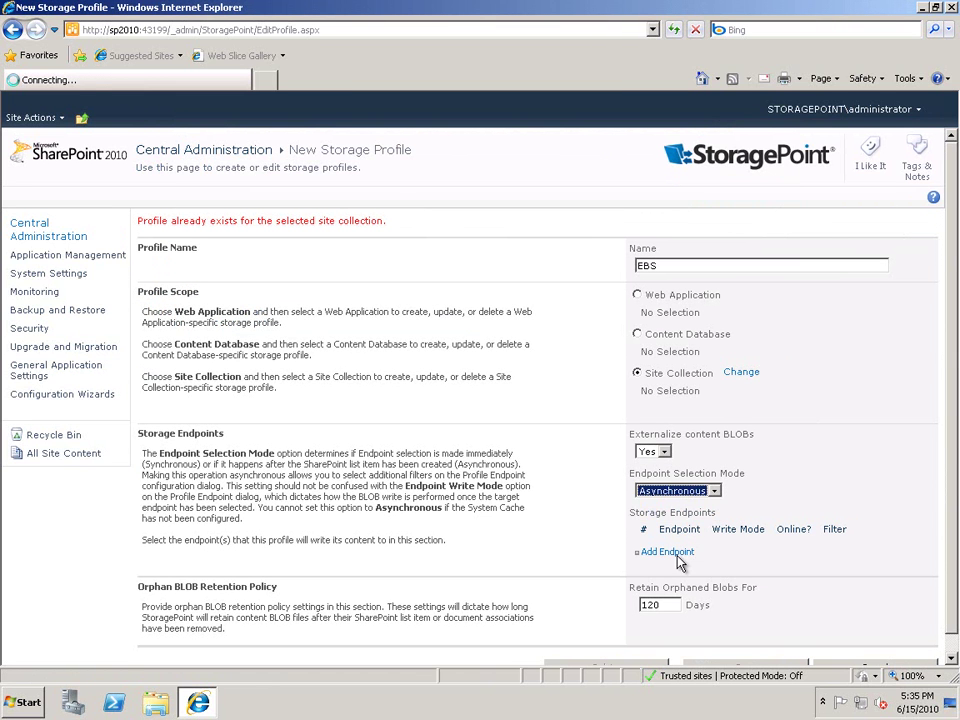
click(673, 541)
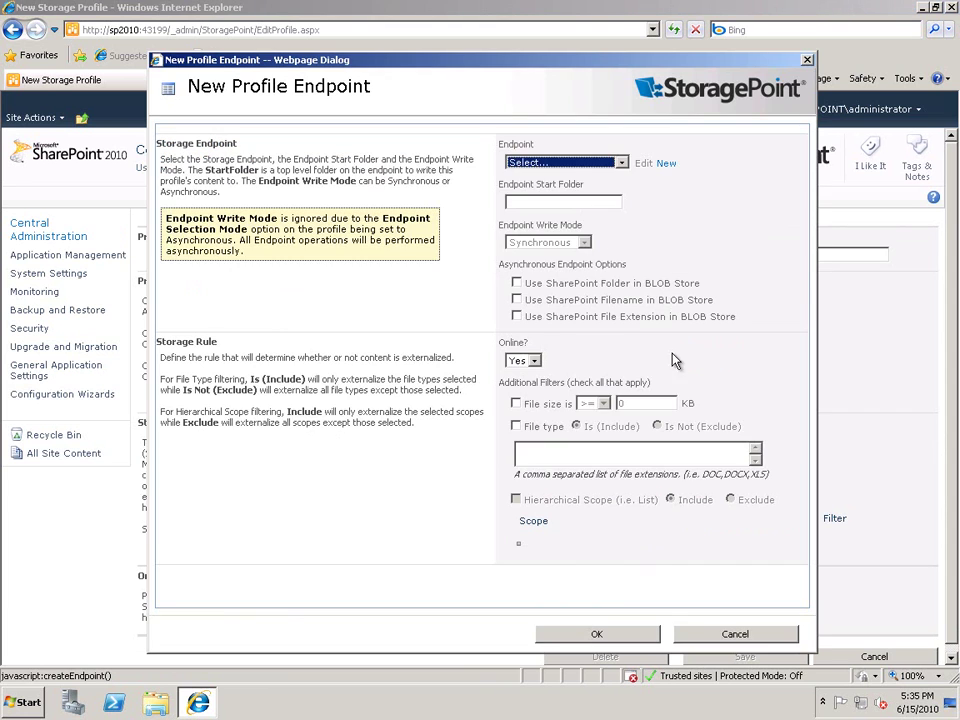
click(620, 164)
click(562, 186)
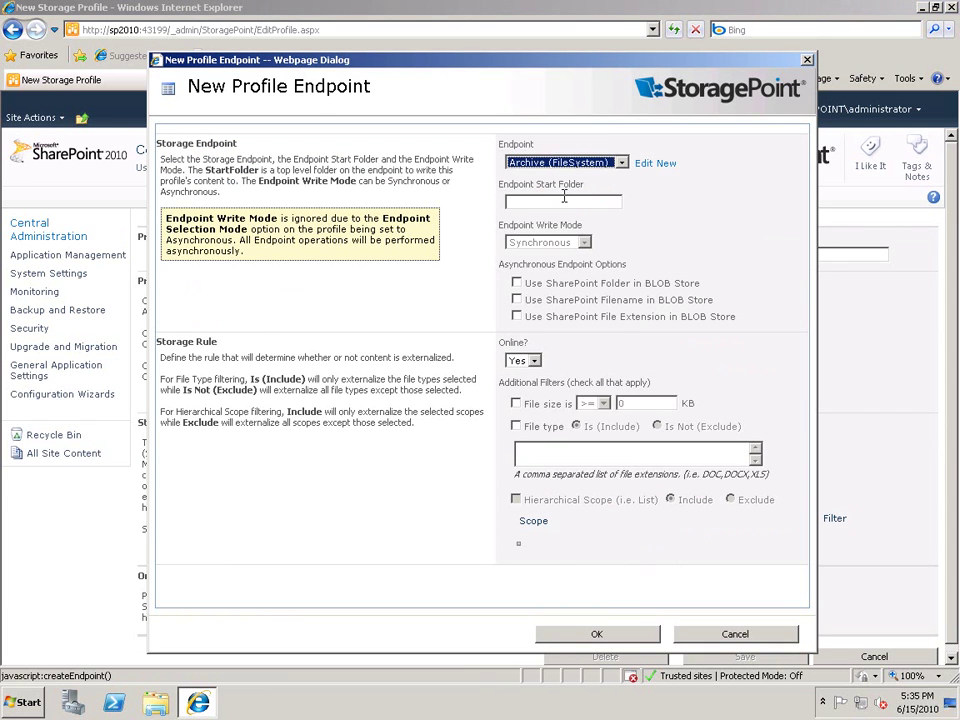
click(516, 283)
click(516, 299)
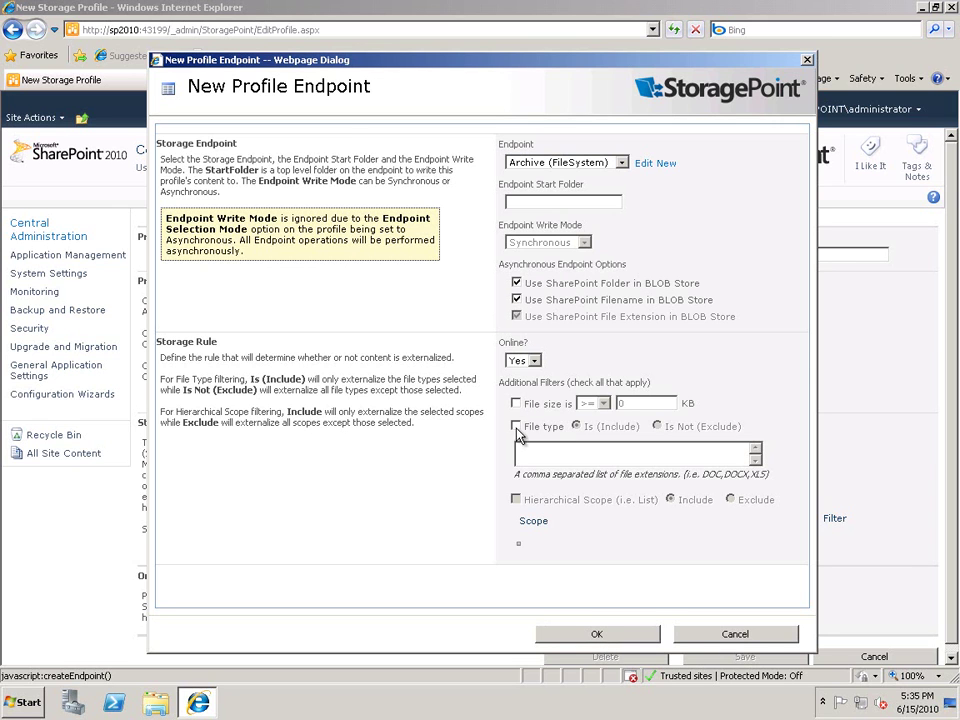
click(595, 638)
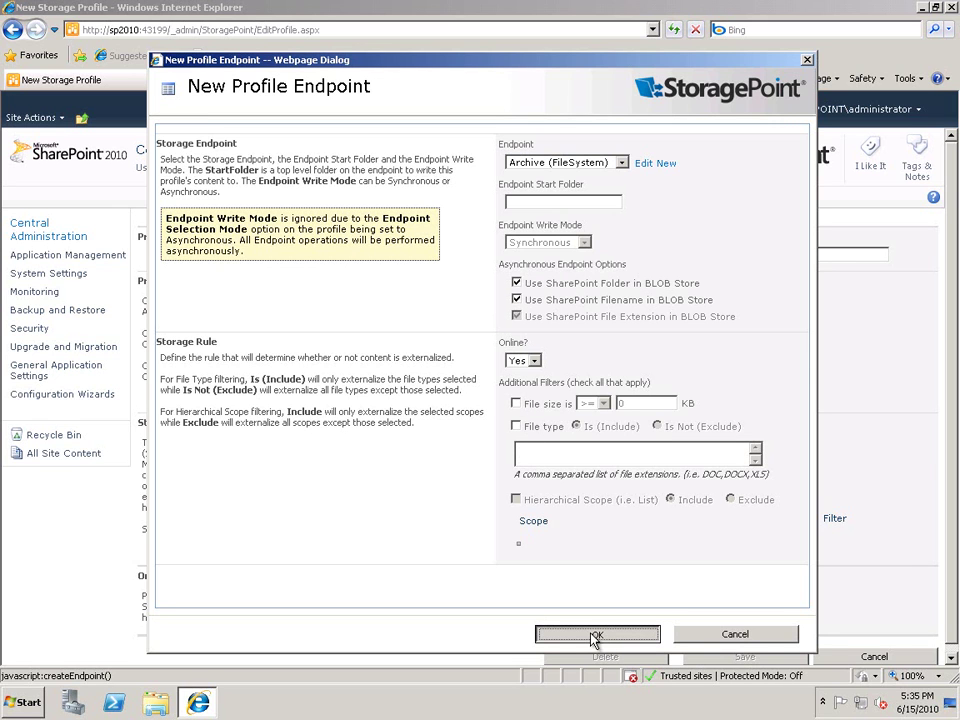